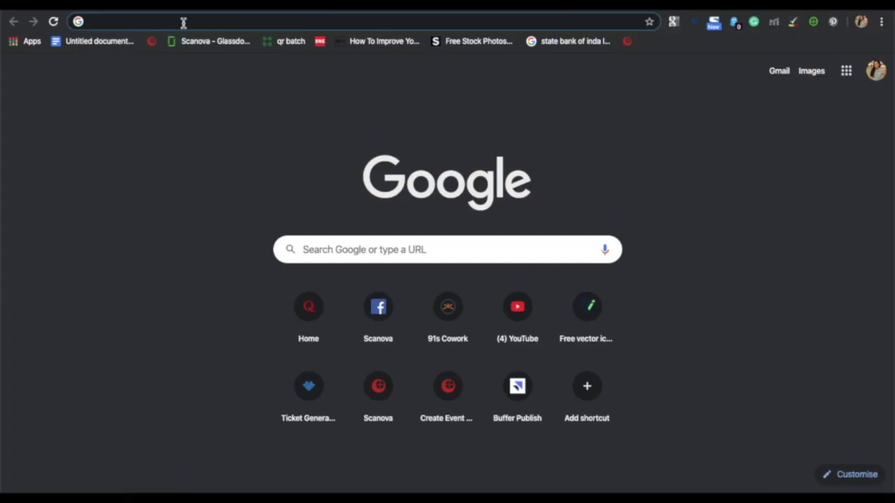
Go to scanova.io and open the Products > QR Code Generator page
{"action": "left_click", "coordinate": [183, 21]}
{"action": "type", "text": "sc"}
{"action": "key", "text": "Return"}
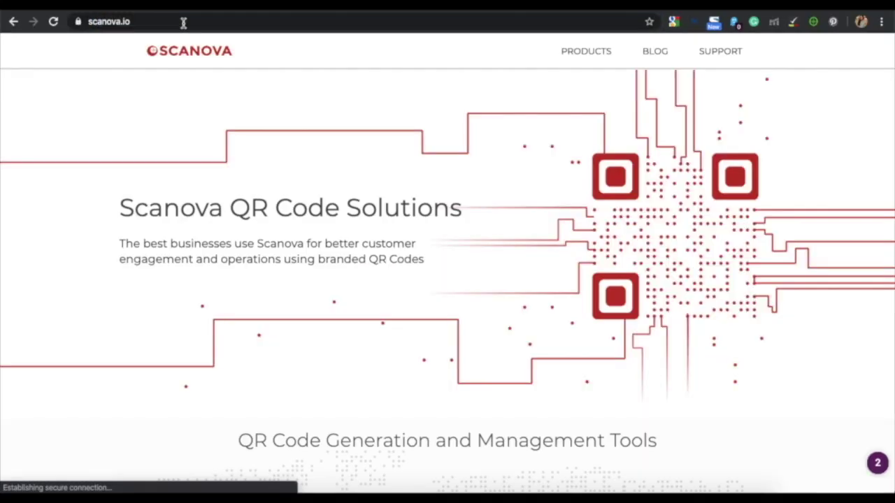
{"action": "mouse_move", "coordinate": [588, 56]}
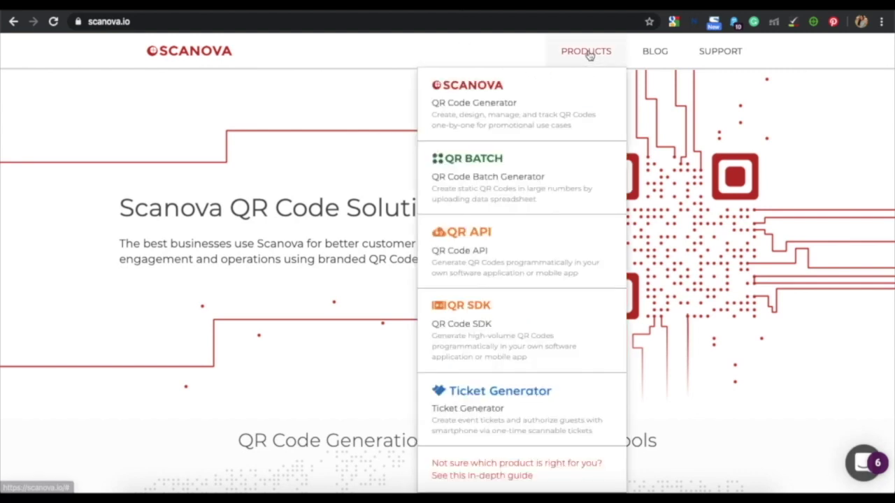
{"action": "left_click", "coordinate": [549, 99]}
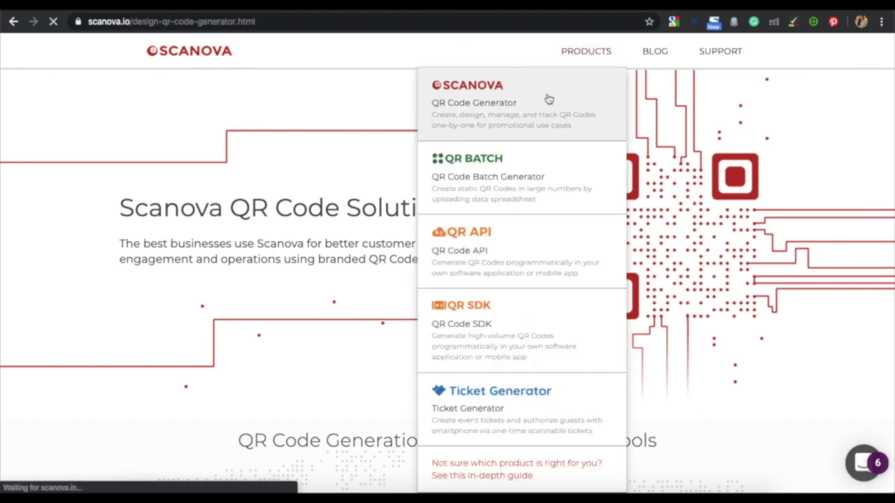
Create a free trial account with first name, e-mail and password, passing reCAPTCHA
{"action": "left_click", "coordinate": [710, 48]}
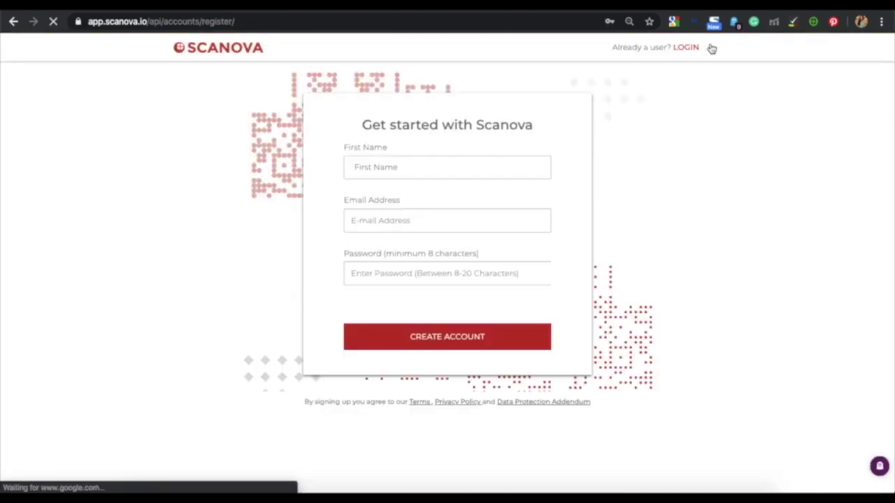
{"action": "left_click", "coordinate": [457, 168]}
{"action": "type", "text": "Eric"}
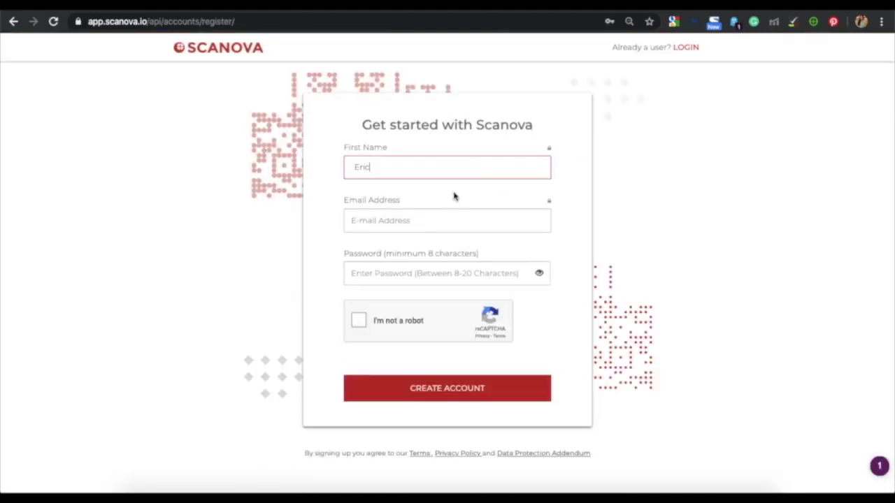
{"action": "left_click", "coordinate": [448, 212]}
{"action": "key", "text": "Tab"}
{"action": "type", "text": "••••••••"}
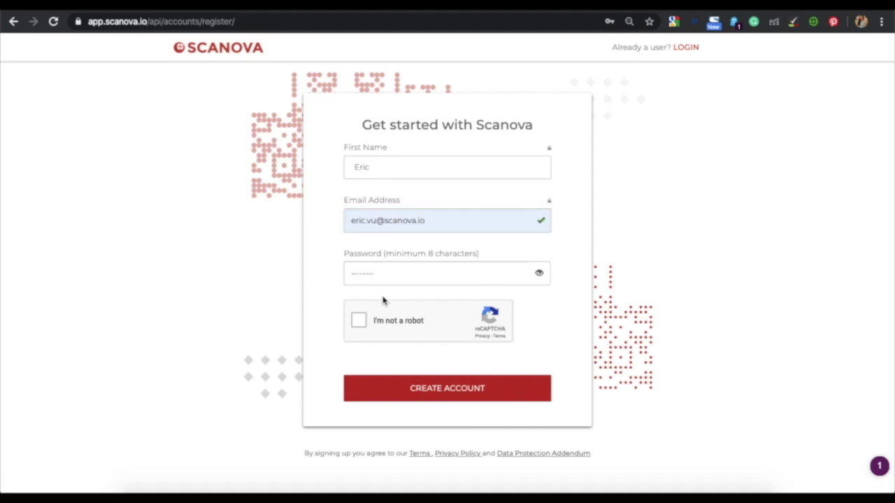
{"action": "left_click", "coordinate": [401, 273]}
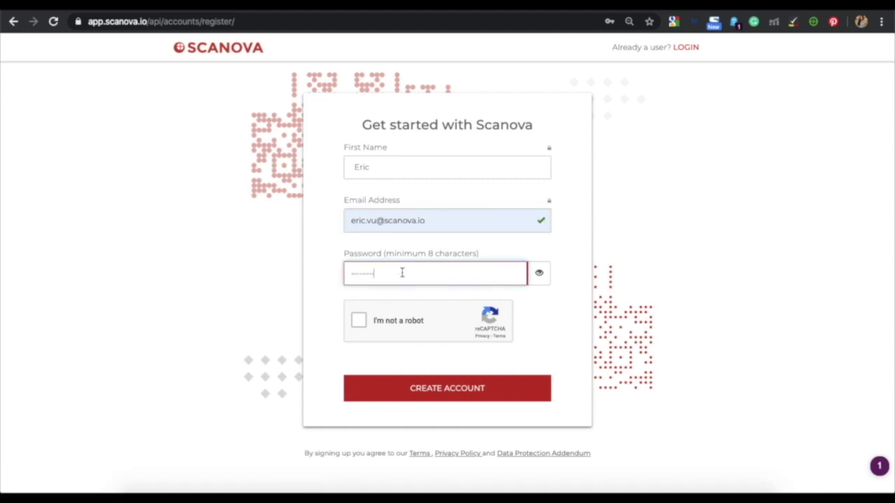
{"action": "left_click", "coordinate": [402, 320]}
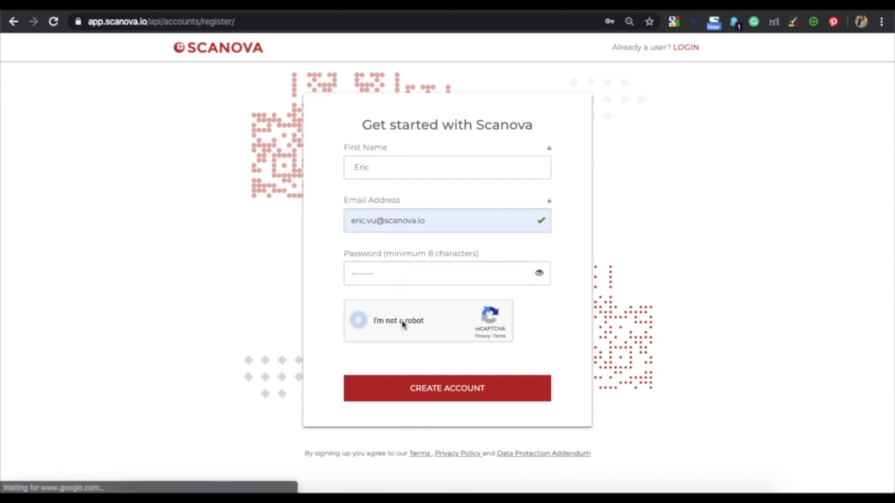
{"action": "left_click", "coordinate": [415, 394]}
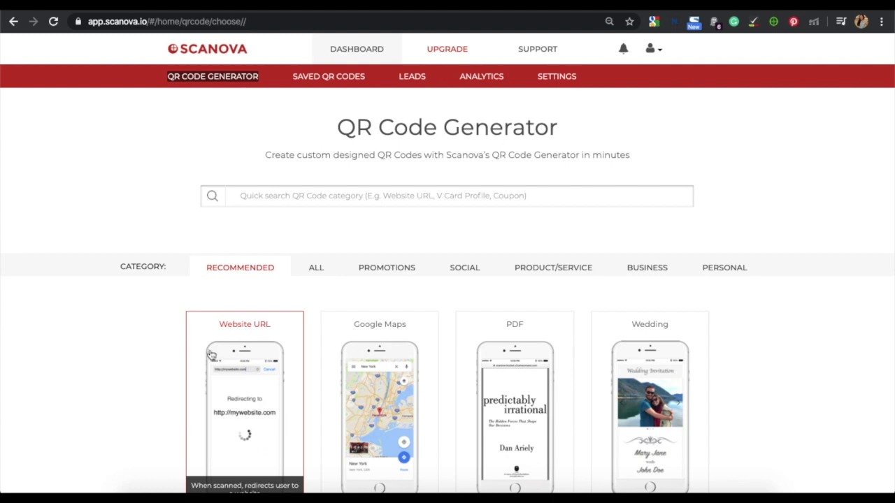
Create a Website URL QR code from the pasted YouTube video link
{"action": "left_click", "coordinate": [257, 325]}
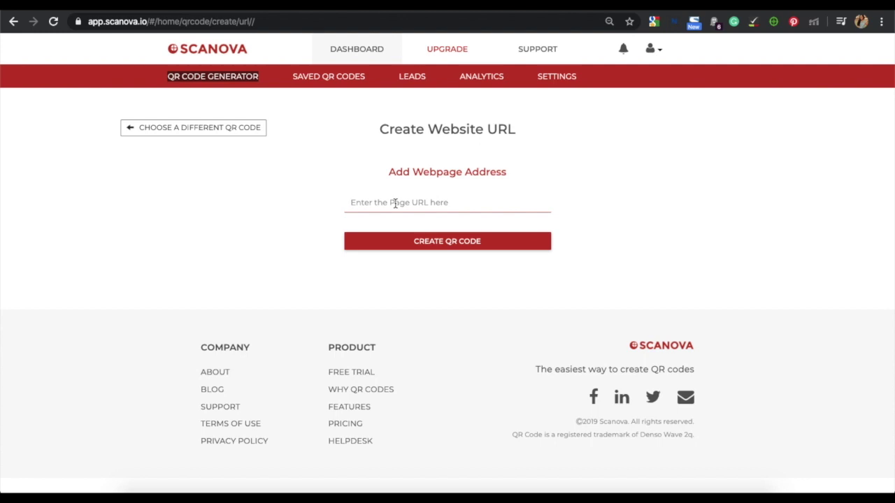
{"action": "type", "text": "https://youtu.be/_cVN_ky0i8s"}
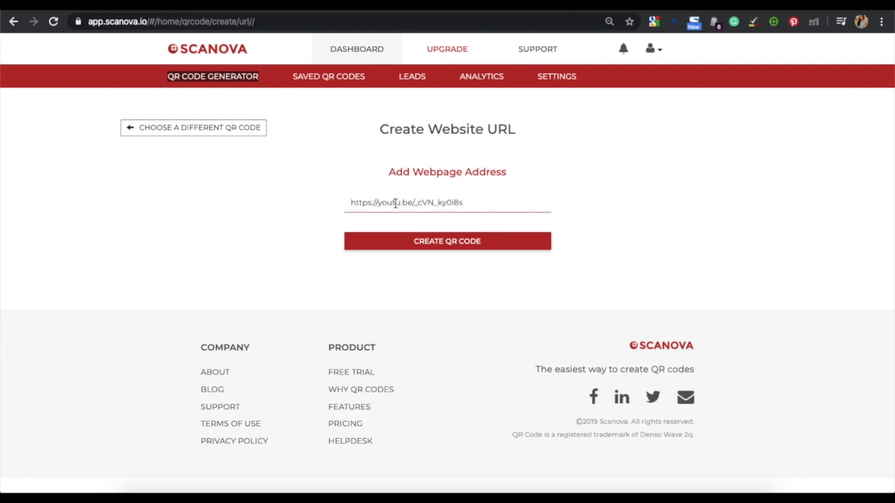
{"action": "left_click", "coordinate": [383, 248]}
Name the code 'Video QR Code' and save it as a dynamic QR code
{"action": "left_click", "coordinate": [421, 168]}
{"action": "type", "text": "Video QR Code"}
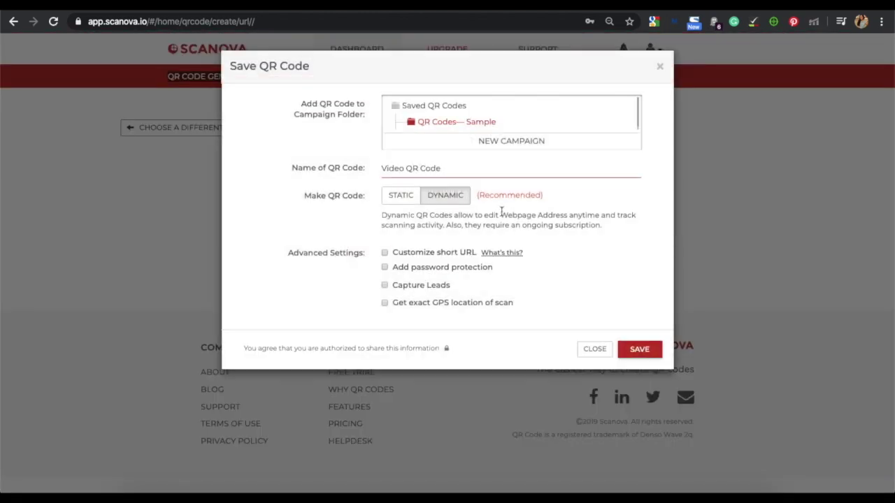
{"action": "left_click", "coordinate": [648, 349]}
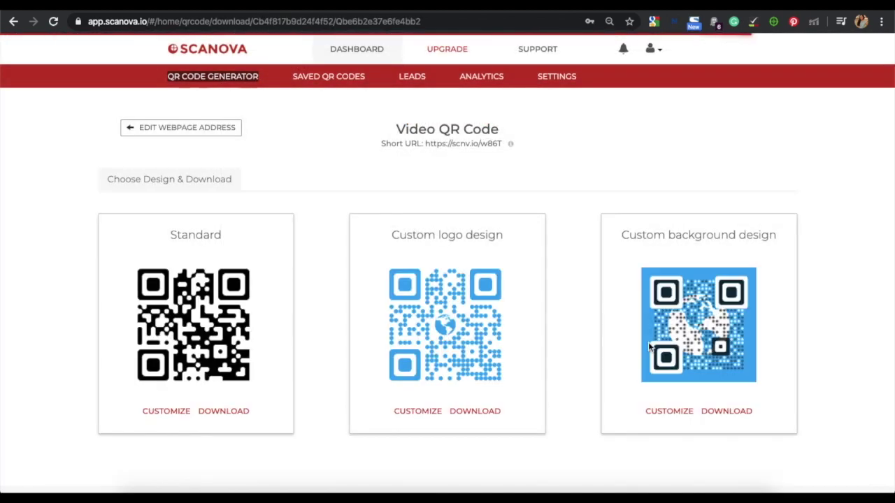
Open the Customize editor for the Custom logo design, which uses a globe logo
{"action": "scroll", "coordinate": [581, 204], "scroll_direction": "down", "scroll_amount": 1}
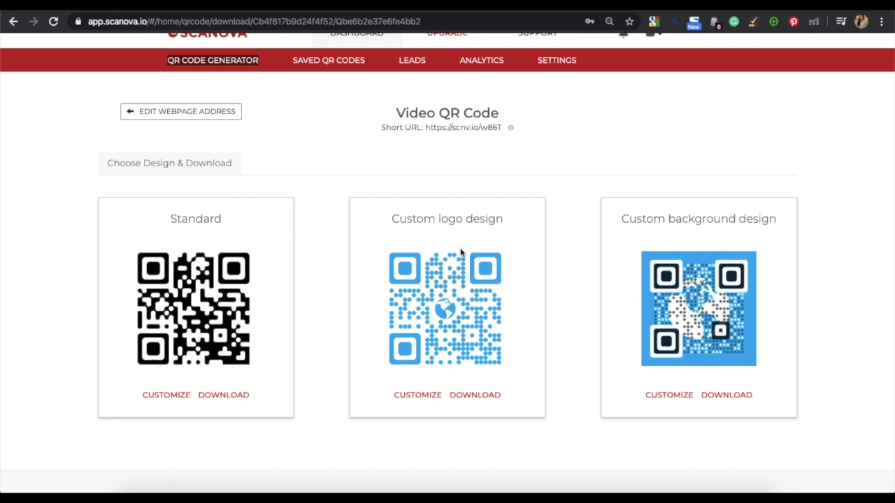
{"action": "left_click", "coordinate": [400, 397]}
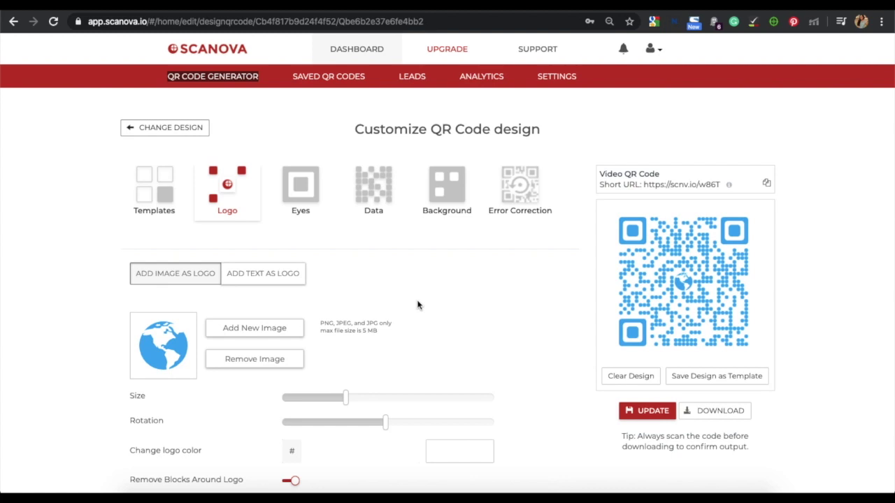
Review the Eyes options and give the data a rounded, connected pattern
{"action": "scroll", "coordinate": [417, 305], "scroll_direction": "down", "scroll_amount": 2}
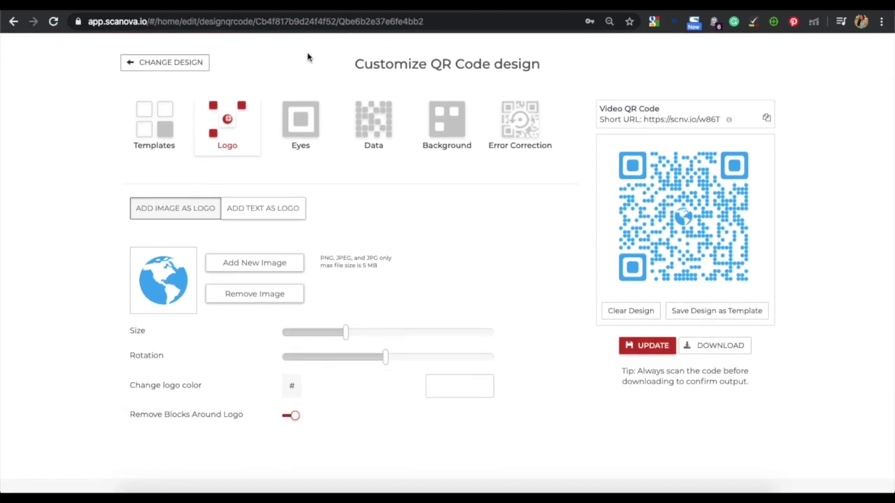
{"action": "left_click", "coordinate": [295, 130]}
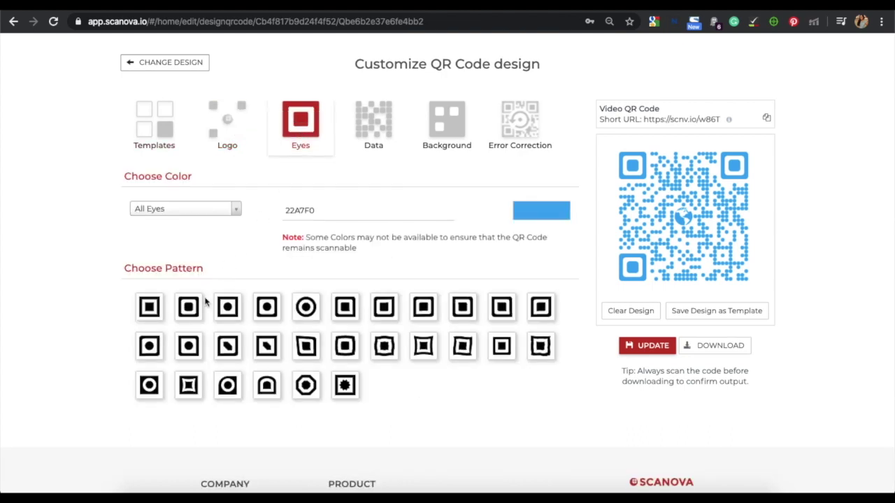
{"action": "left_click", "coordinate": [375, 131]}
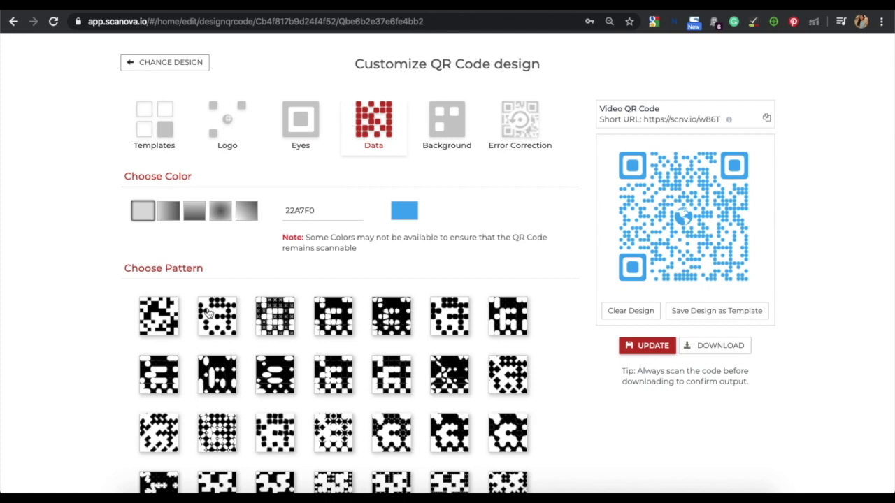
{"action": "left_click", "coordinate": [453, 326]}
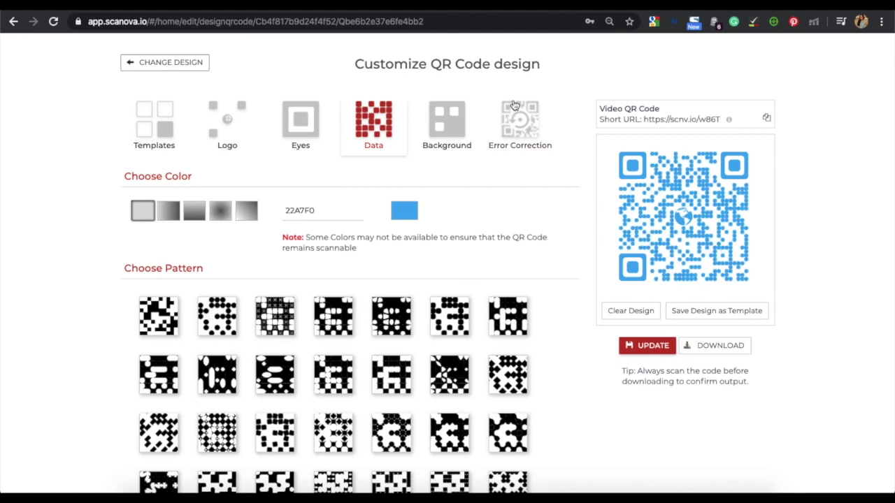
Keep the background colour white and bring up the global design templates
{"action": "left_click", "coordinate": [458, 120]}
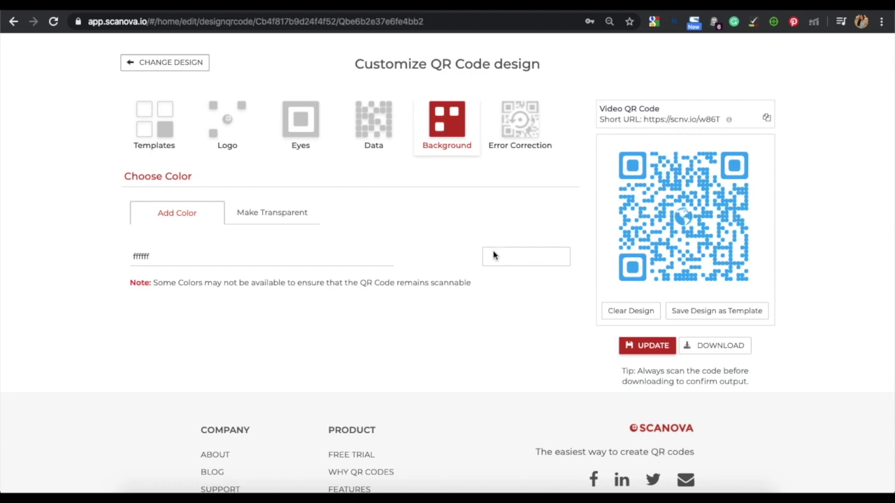
{"action": "left_click", "coordinate": [320, 249]}
{"action": "left_click", "coordinate": [284, 155]}
{"action": "left_click", "coordinate": [165, 134]}
{"action": "scroll", "coordinate": [19, 258], "scroll_direction": "down", "scroll_amount": 1}
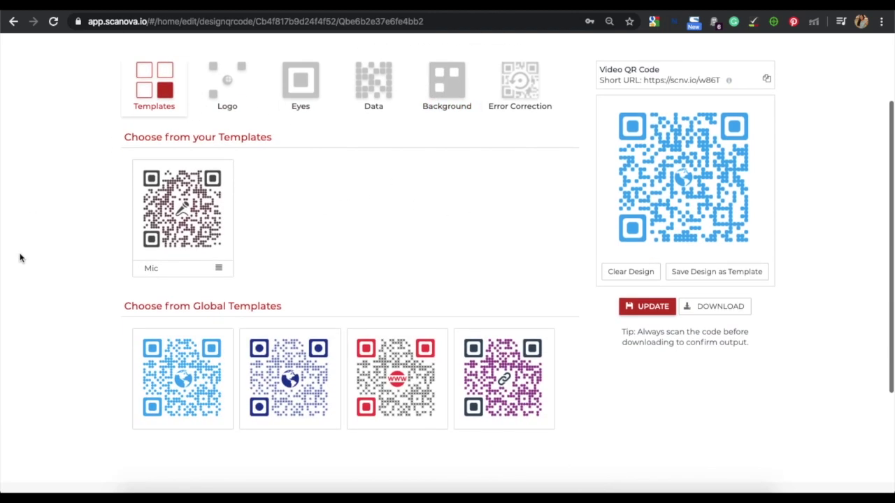
Apply the second, dark-blue globe template, update, and export a 1.5 × 1.5 inch PNG
{"action": "left_click", "coordinate": [290, 378]}
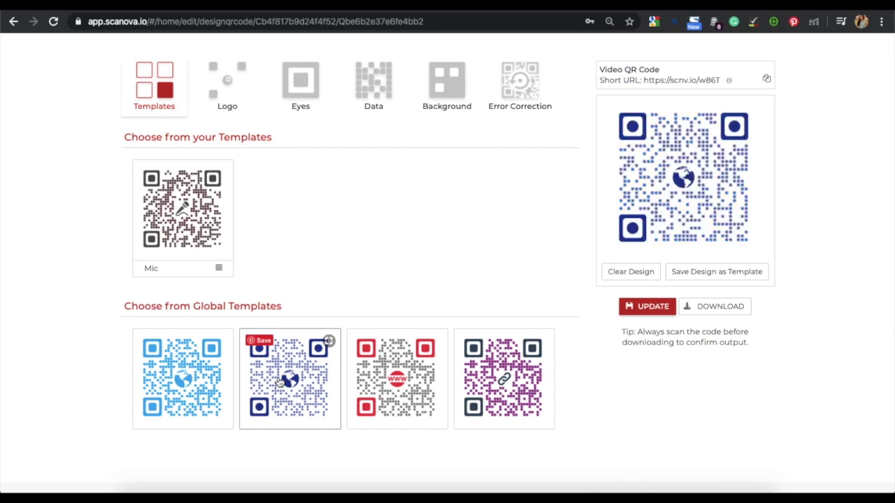
{"action": "left_click", "coordinate": [640, 309]}
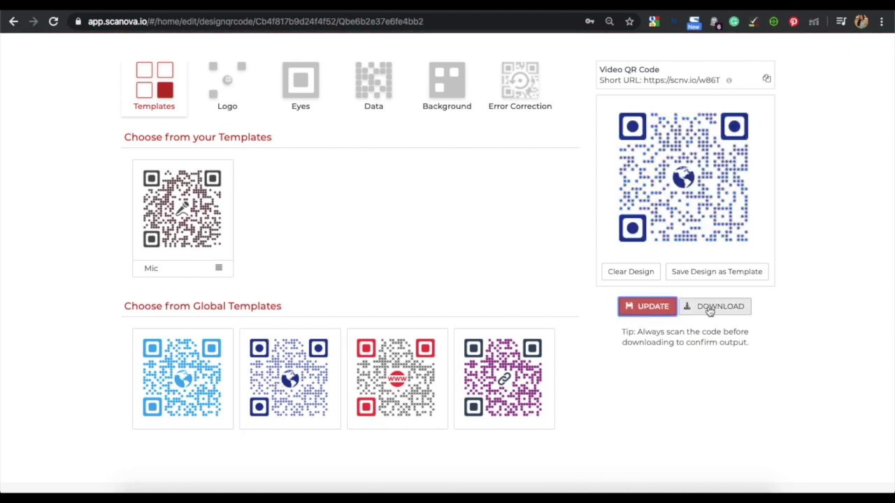
{"action": "left_click", "coordinate": [710, 309]}
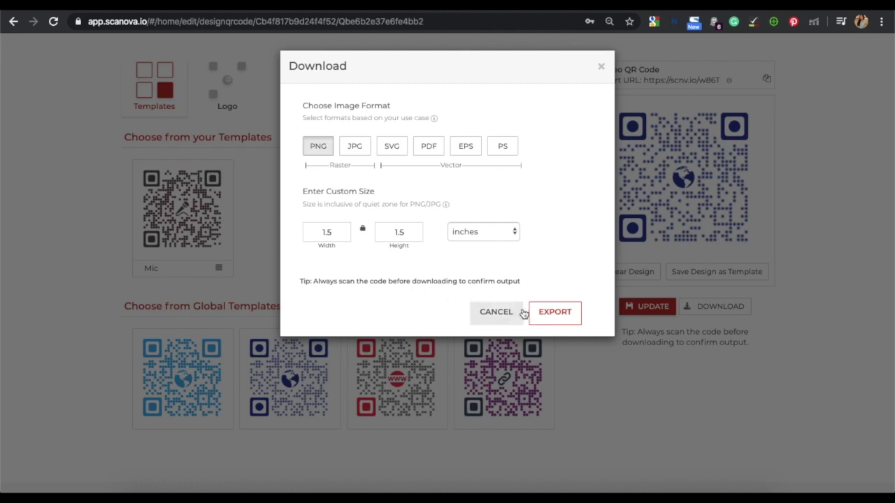
{"action": "left_click", "coordinate": [547, 313]}
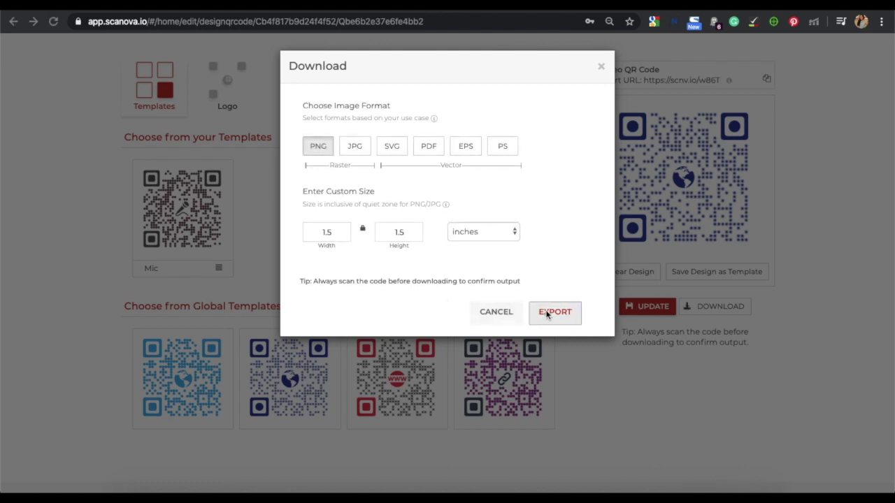